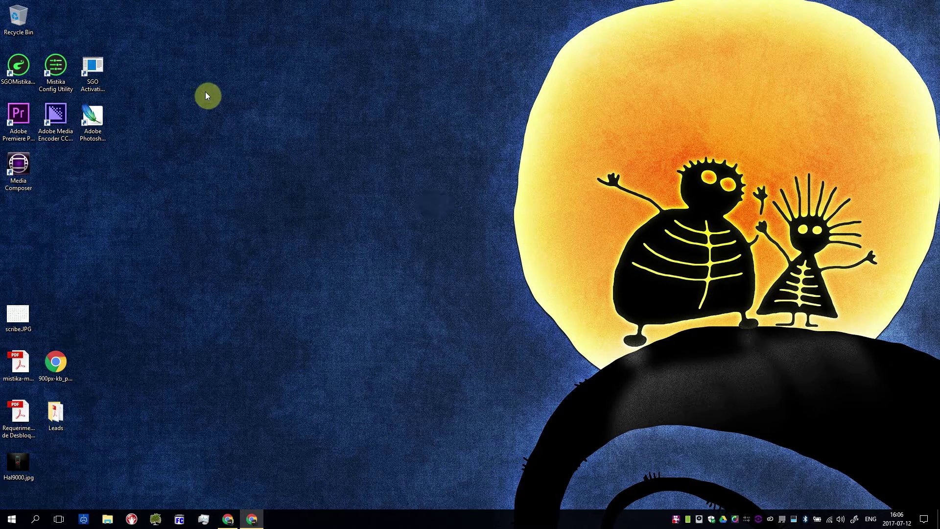
drag(140, 70, 7, 61)
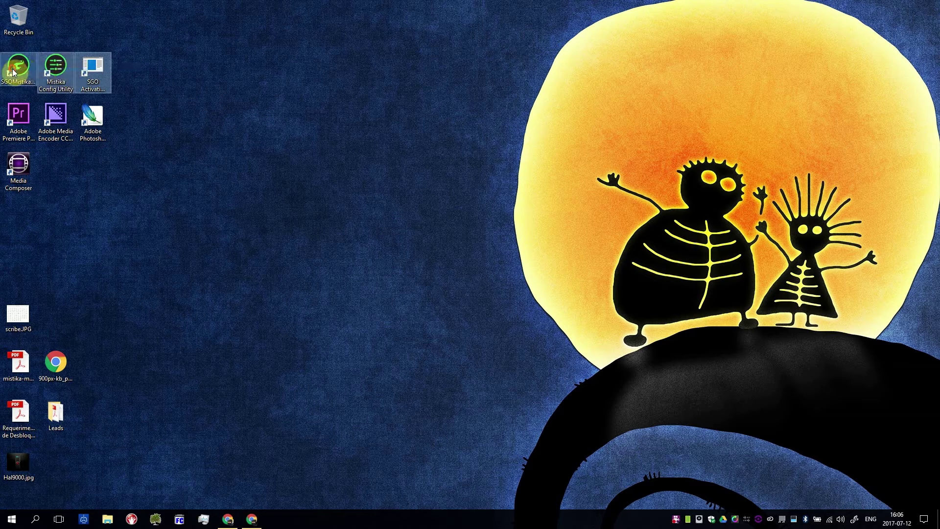
click(188, 94)
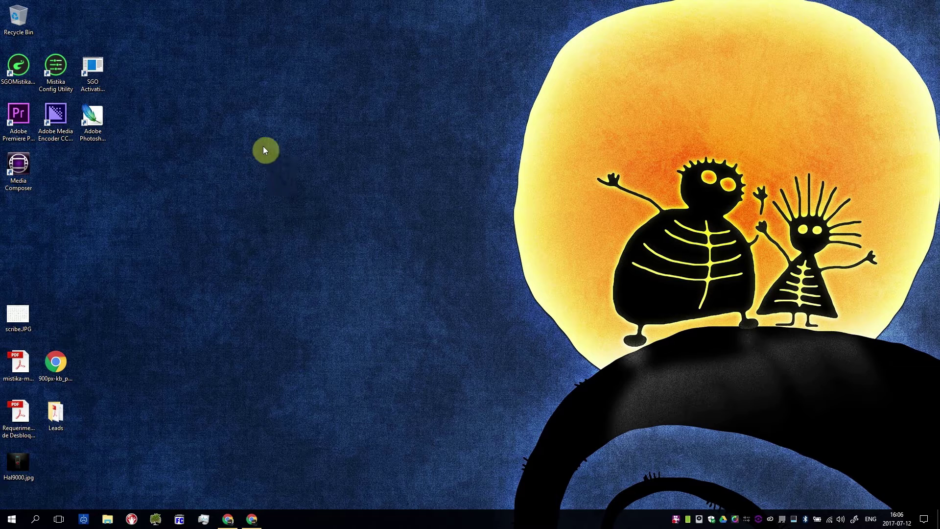
Open the Mistika Config Utility, check the default file paths and return to the general settings
click(58, 68)
double_click(58, 68)
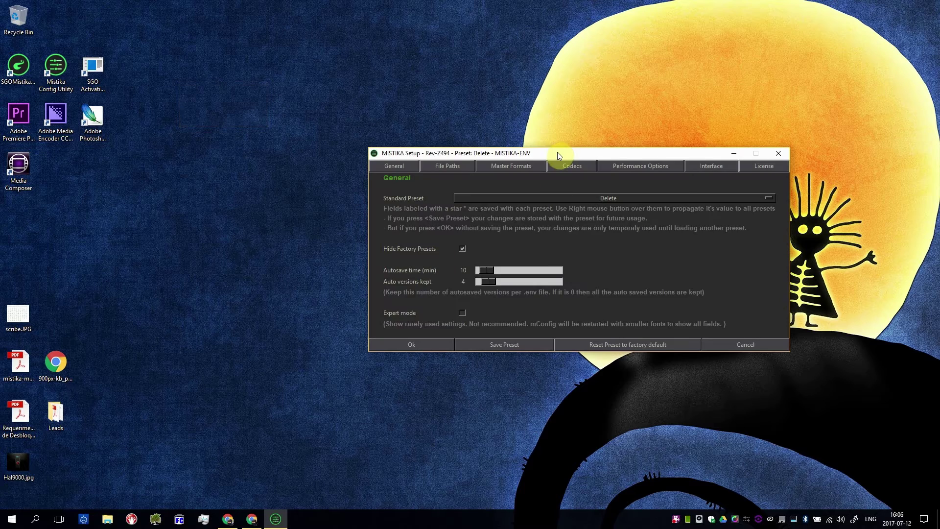
drag(555, 154, 449, 97)
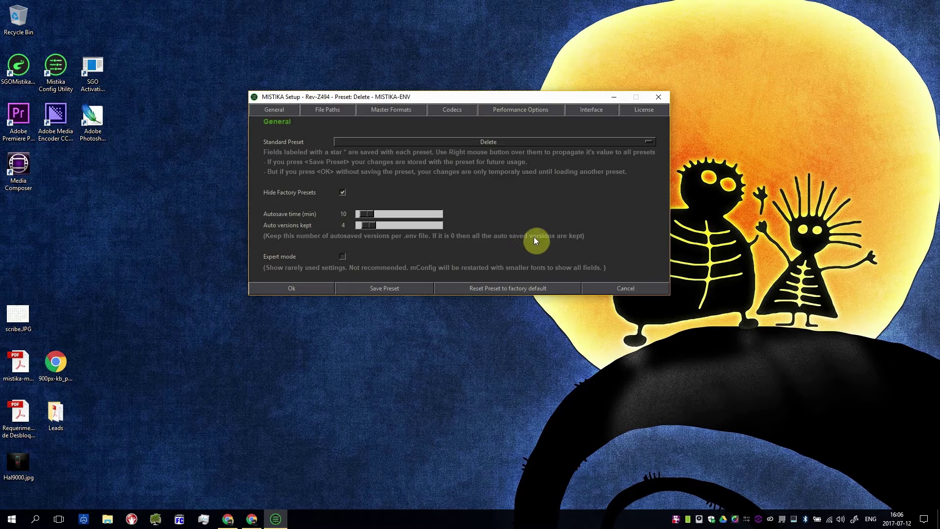
click(331, 111)
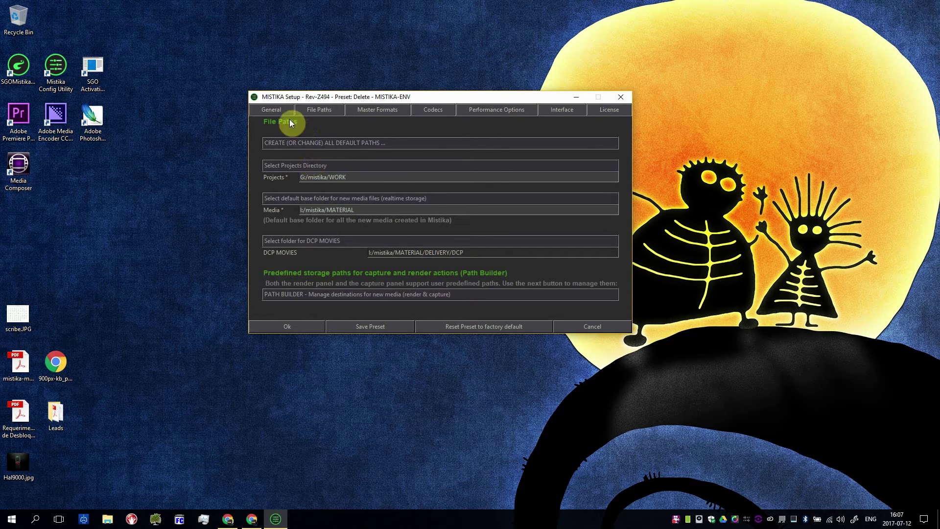
click(277, 110)
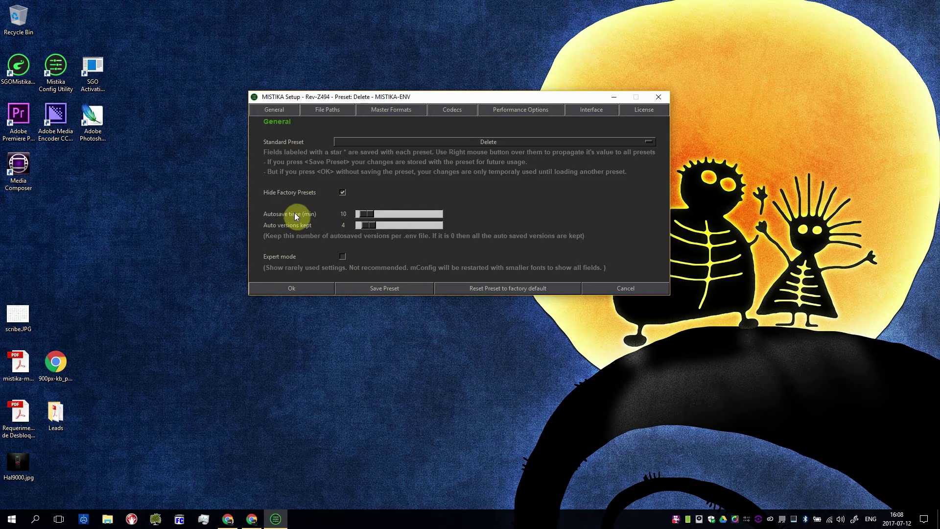
Create a new format preset named 1080_23.976 and show its master format settings
click(517, 141)
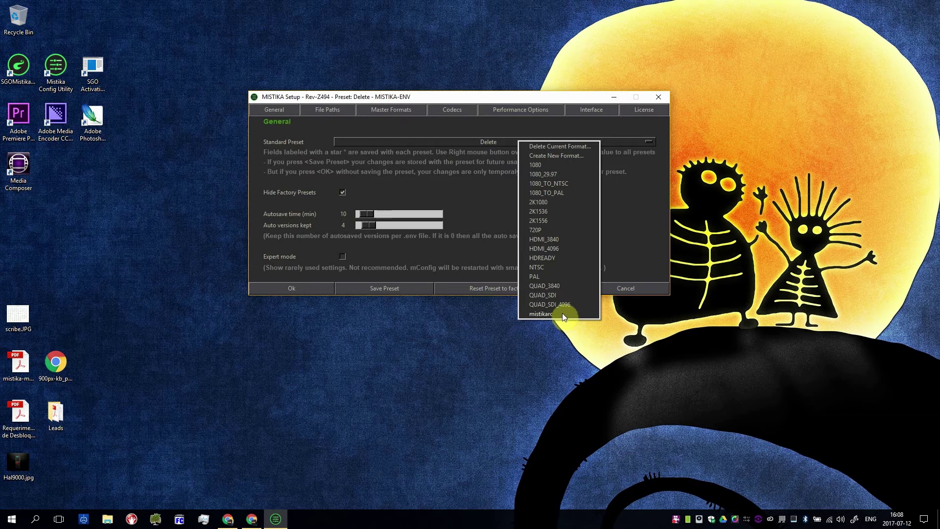
click(553, 156)
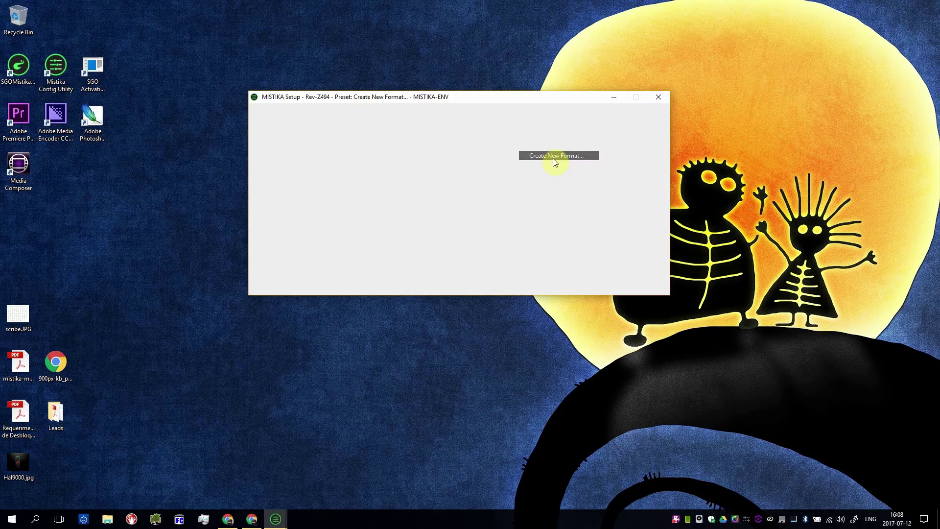
text(1080_23.976)
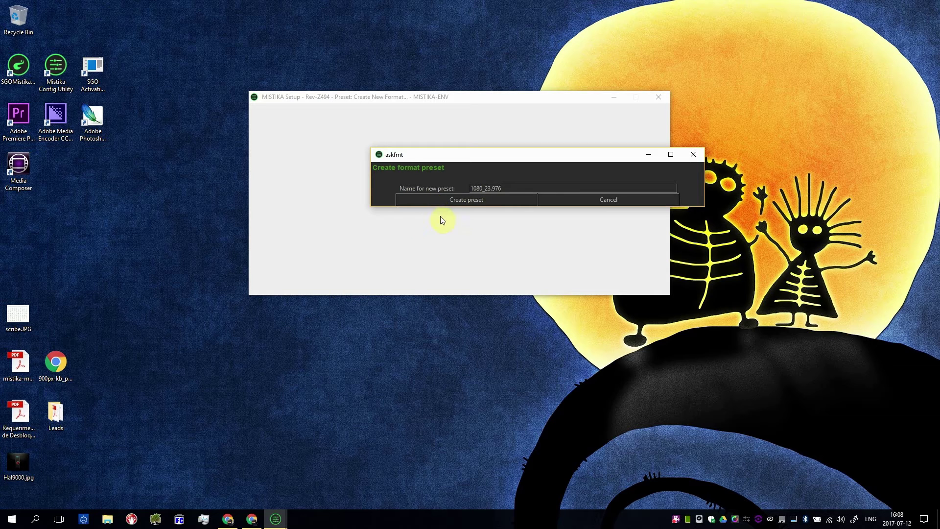
click(455, 205)
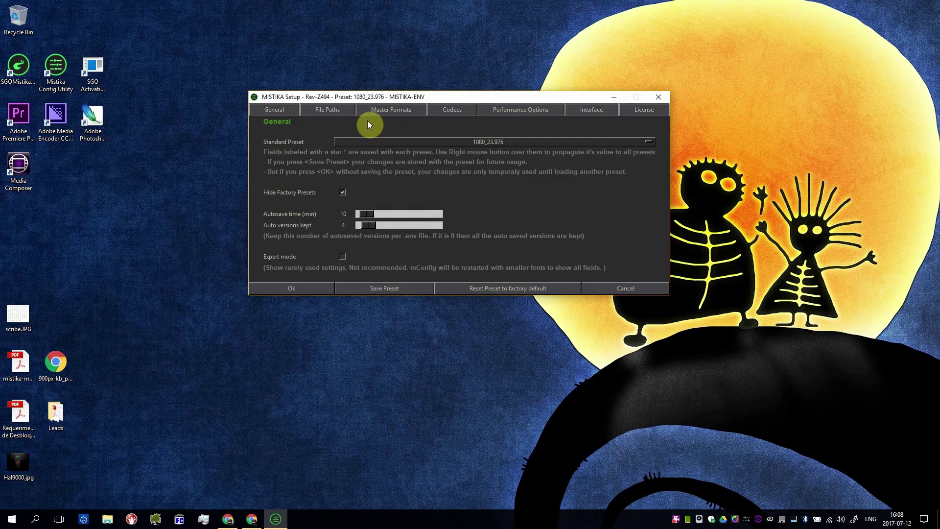
click(394, 110)
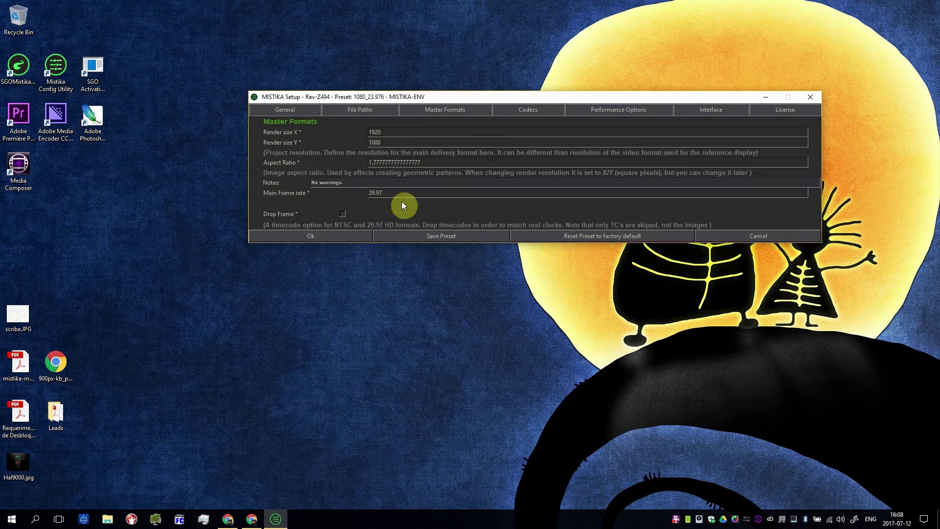
Try a render size of 1280 by 720, then a render height of 640
double_click(378, 132)
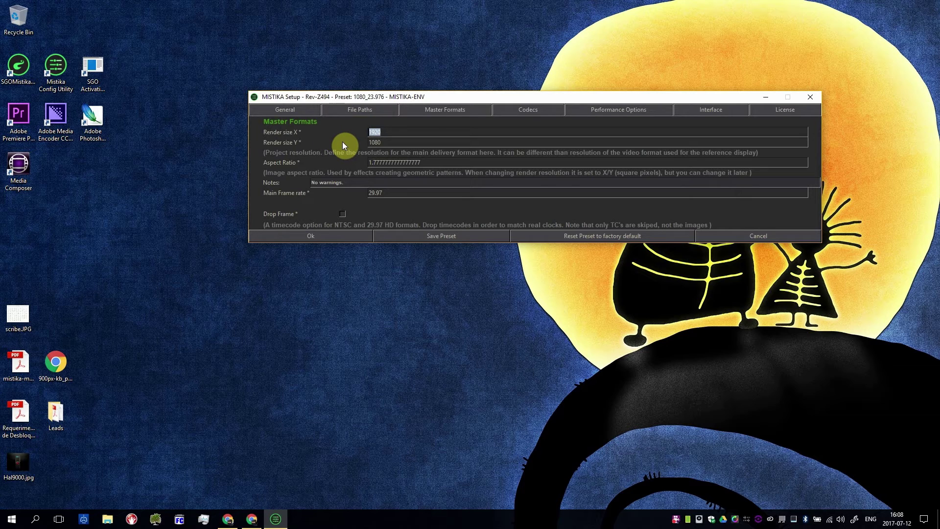
text(1280)
double_click(376, 143)
text(720)
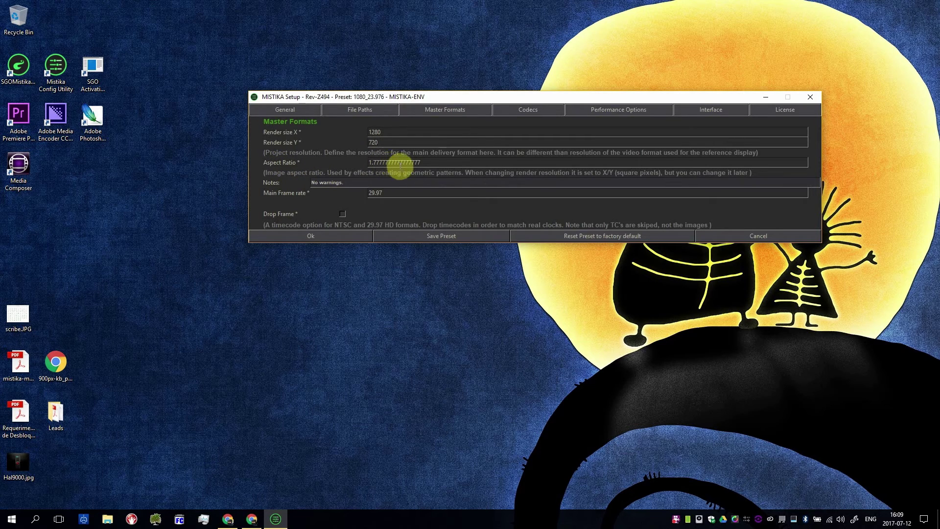
double_click(387, 142)
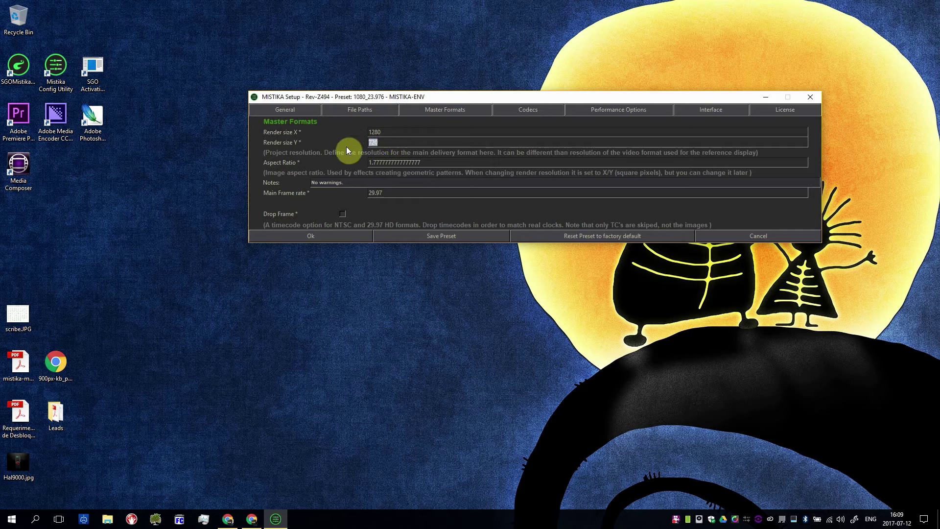
text(640)
Set the preset's render size to 1920 in X and 1080 in Y
double_click(386, 132)
text(1920)
double_click(380, 141)
text(1080)
Set the main frame rate to 23.976 and save the preset, agreeing to redefine it
double_click(390, 194)
text(23.976)
click(440, 236)
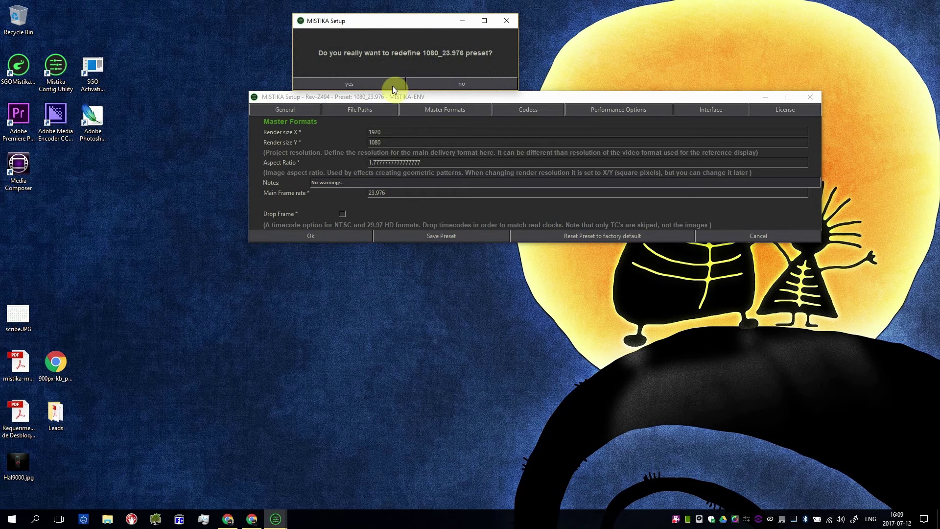
click(361, 81)
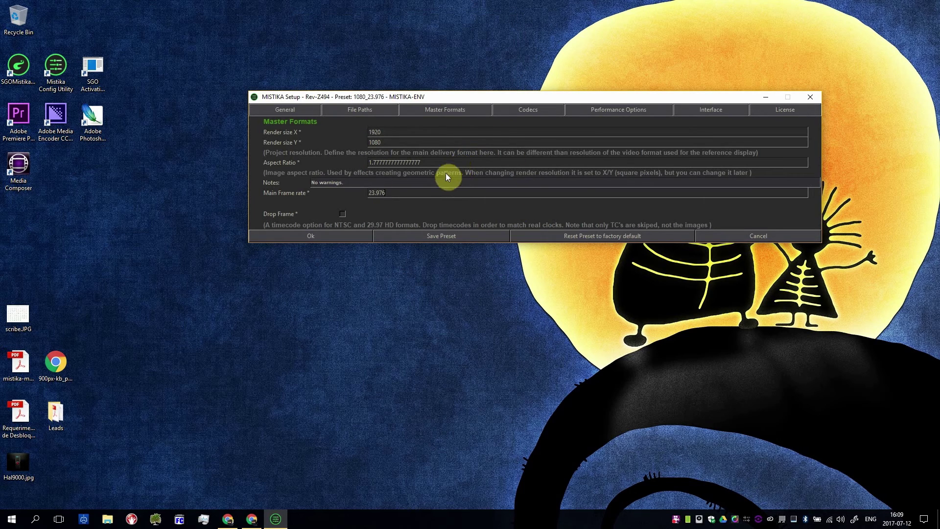
Choose 1080_23.976 as the standard preset in the general settings and accept the setup
click(295, 112)
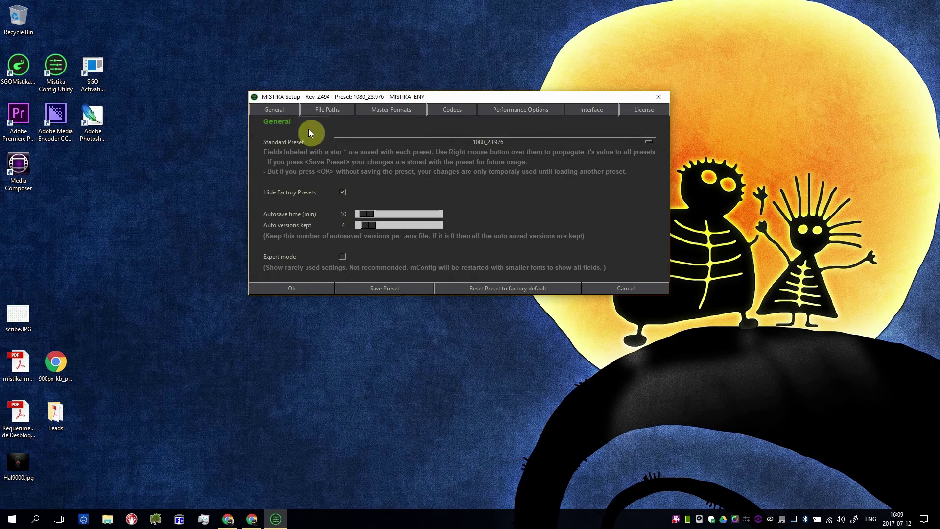
click(490, 146)
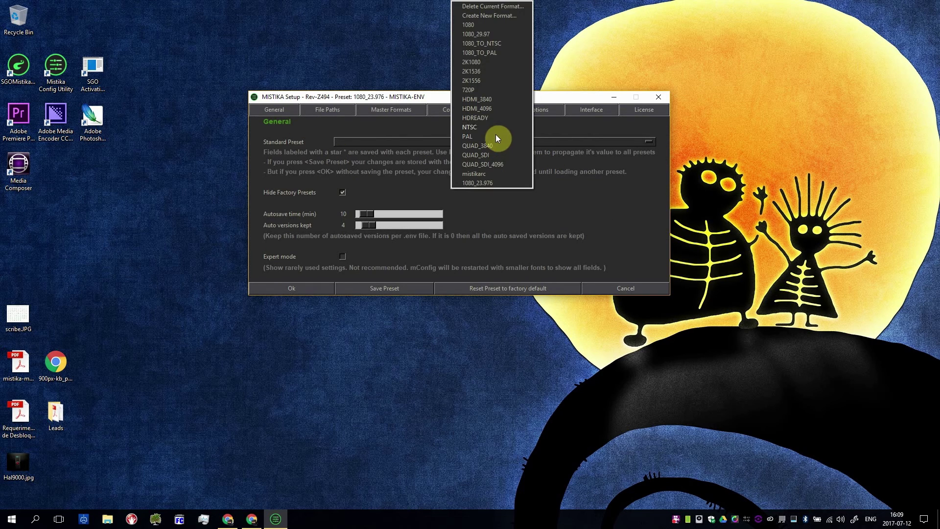
click(489, 184)
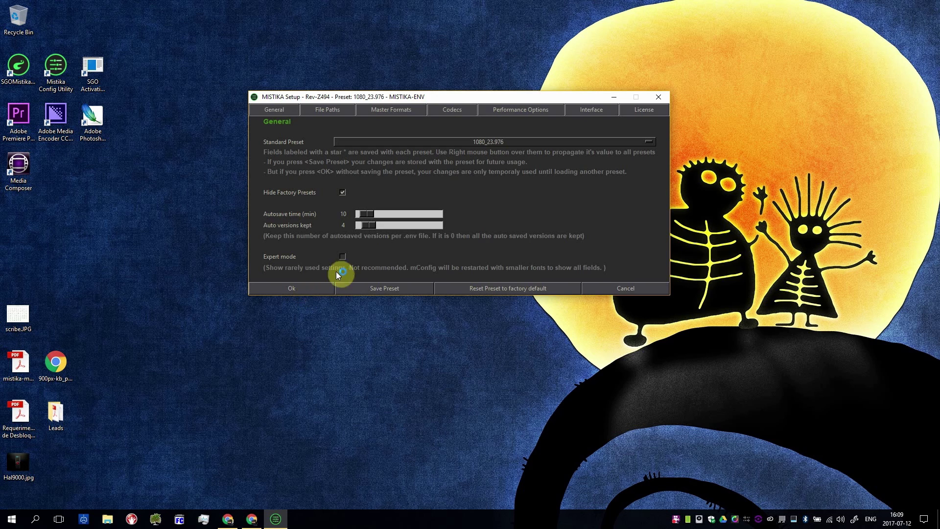
click(310, 286)
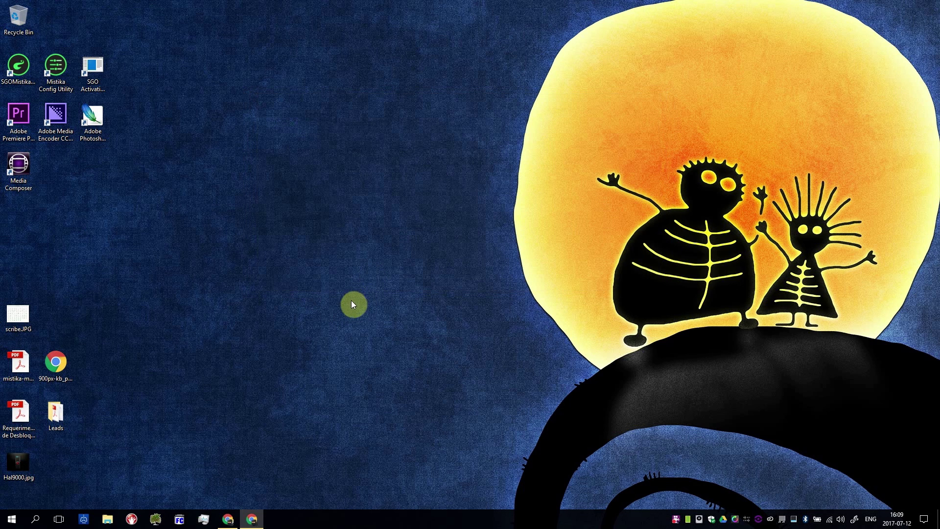